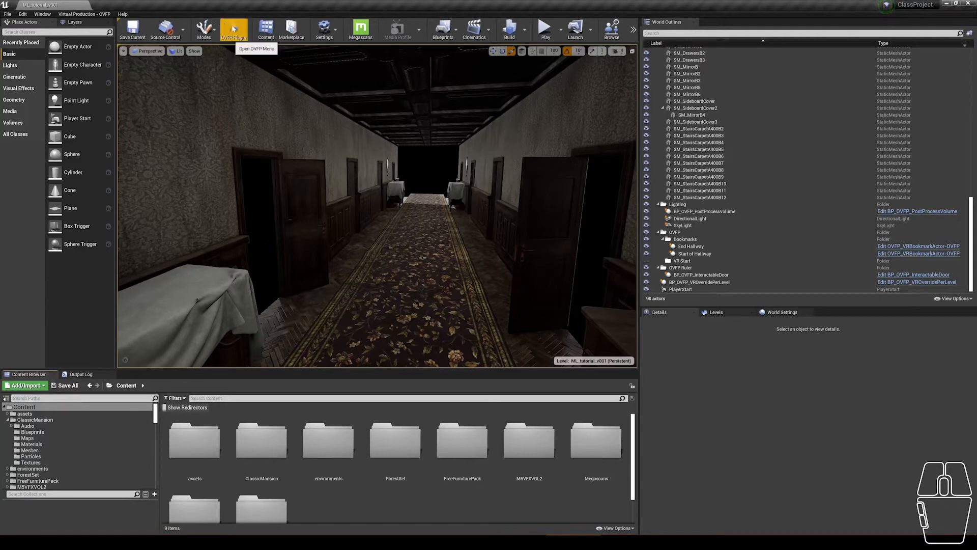
Open the OVFP tool for editor interactable objects and trigger the existing interactable door
left_click(237, 29)
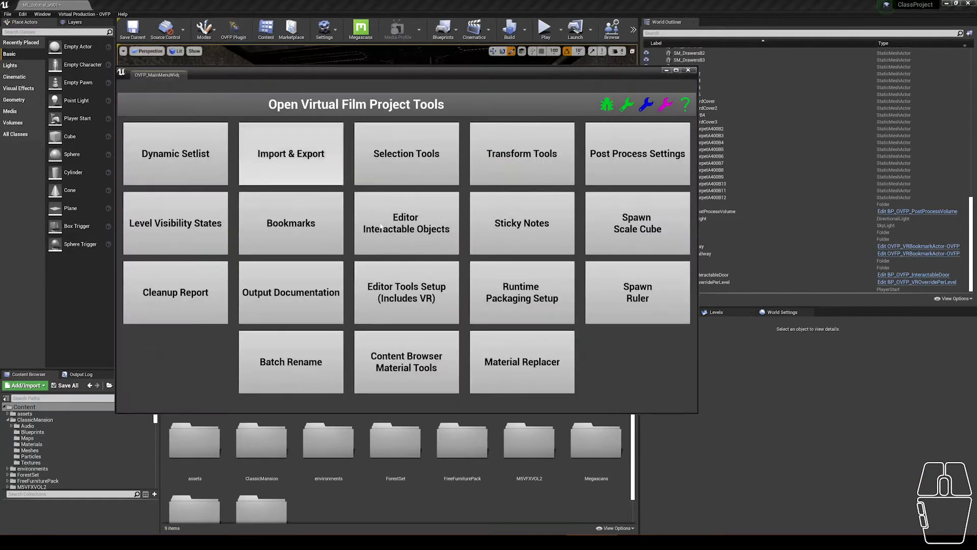
left_click(393, 245)
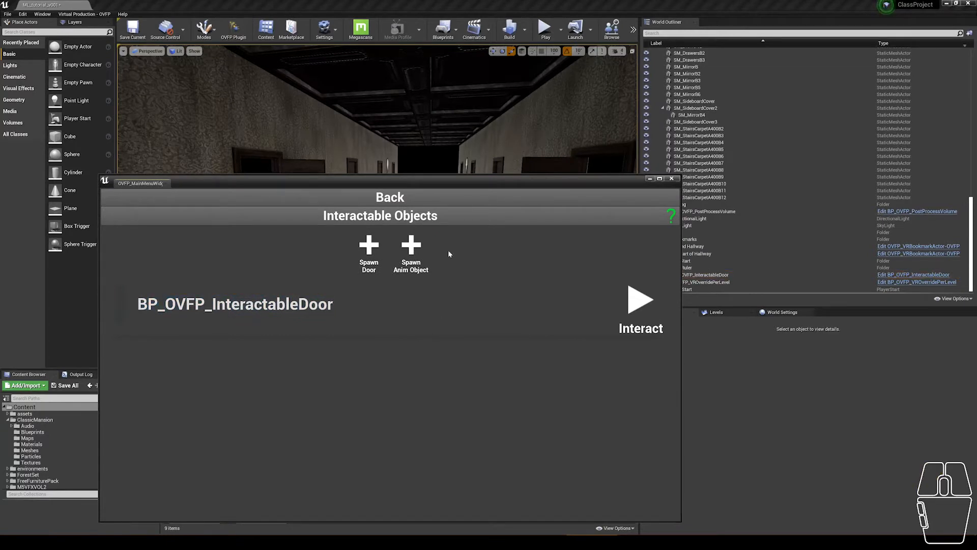
left_click_drag(432, 183, 424, 240)
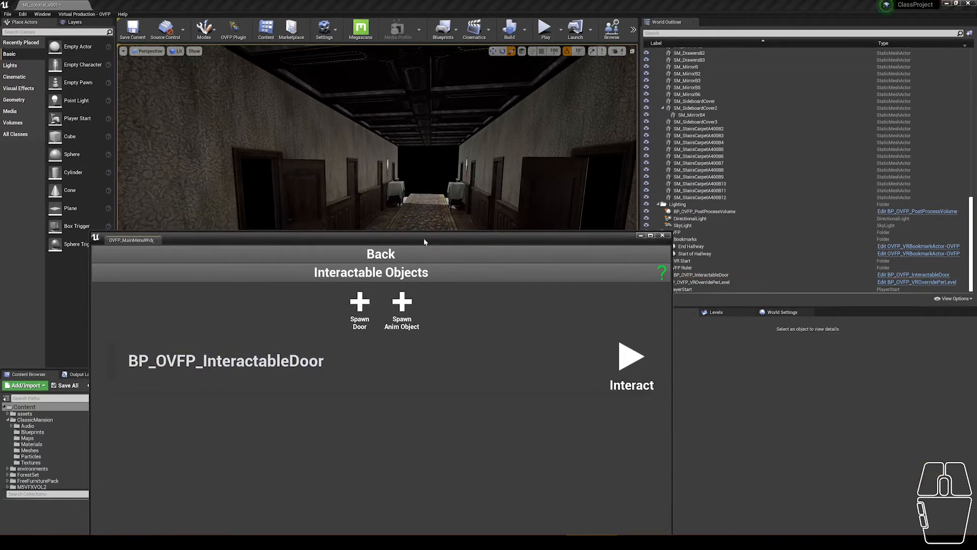
left_click(631, 357)
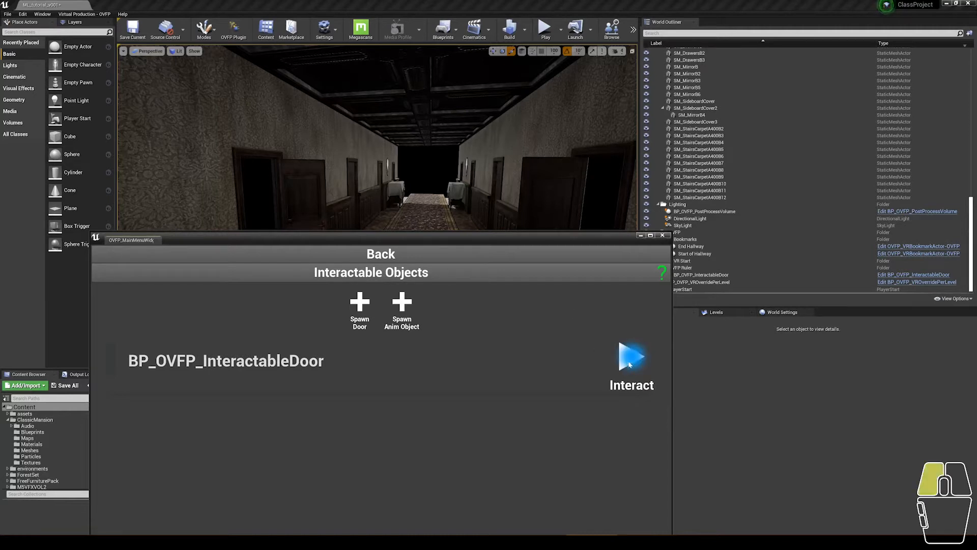
Spawn a new interactable door and an interactable animation object in the hallway
left_click_drag(437, 246, 446, 281)
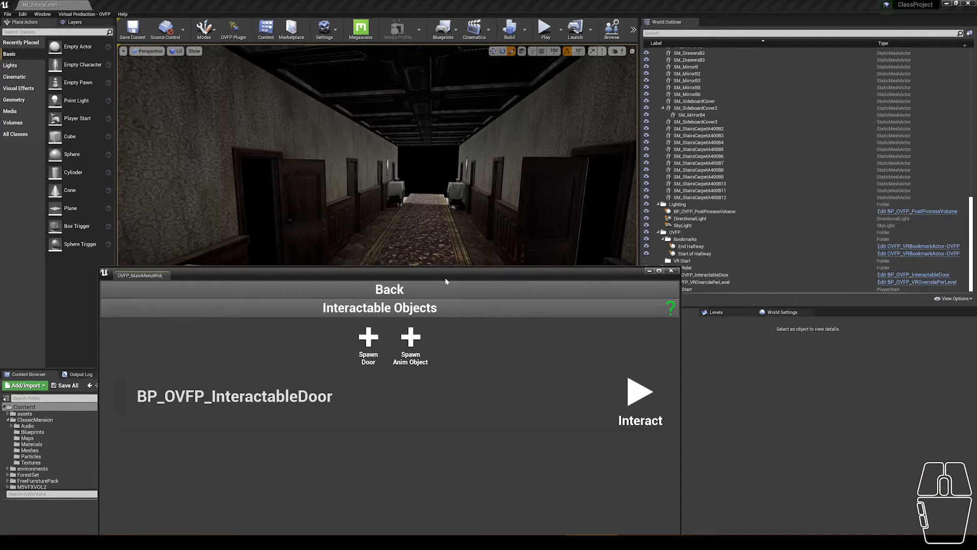
left_click(369, 338)
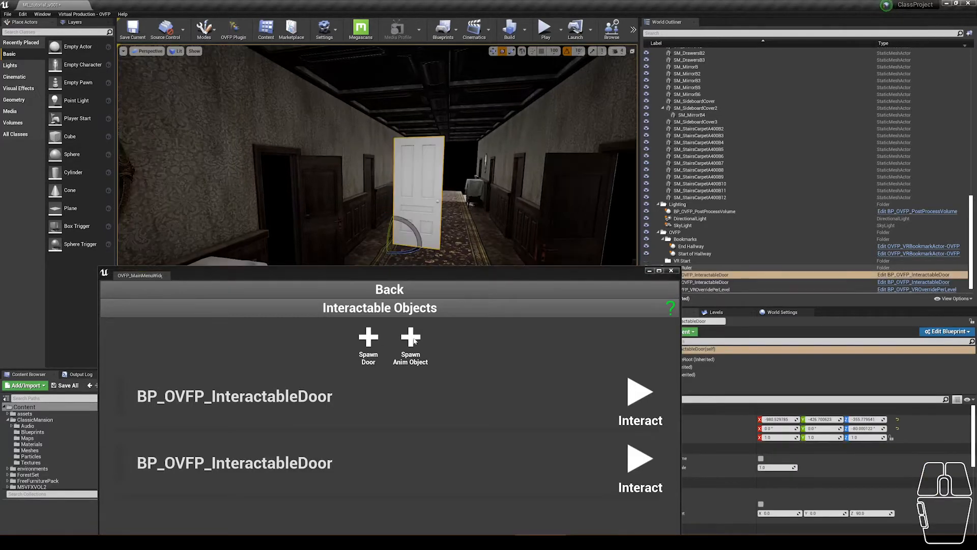
left_click(422, 337)
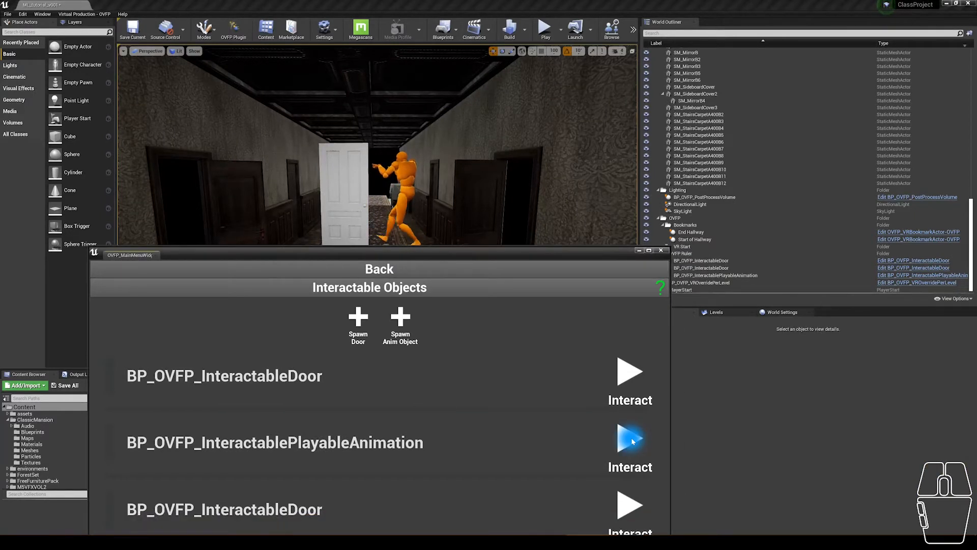
Trigger the animation object and both doors from the interactable list to test them
left_click(632, 438)
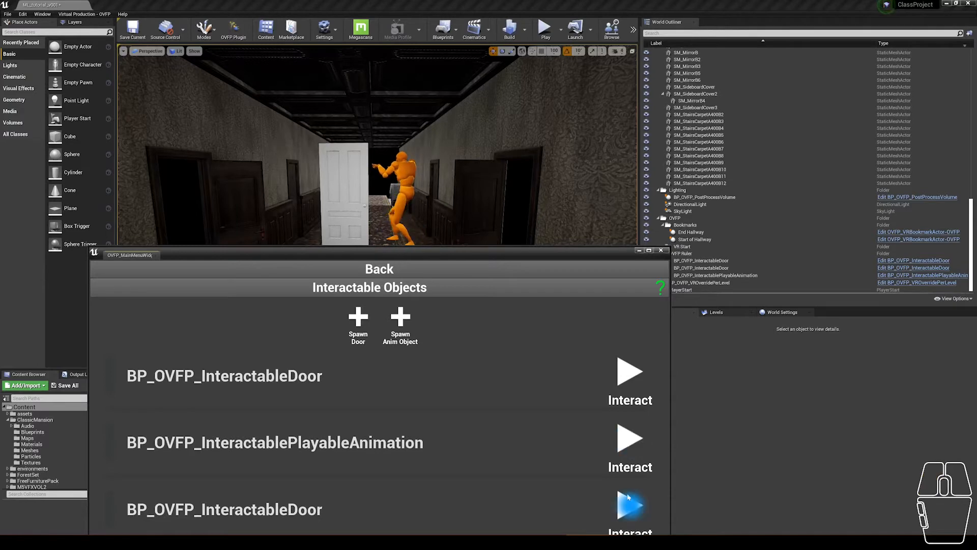
left_click(629, 498)
left_click(630, 381)
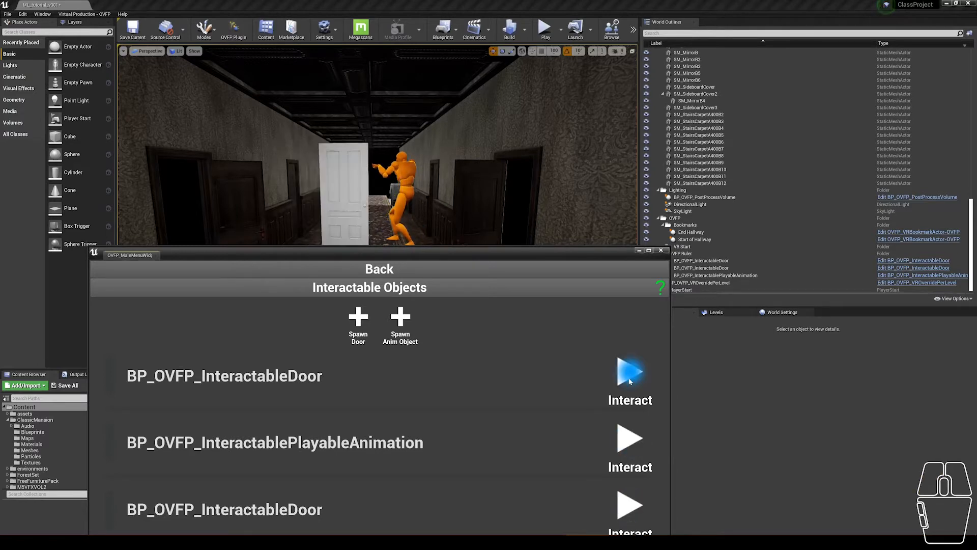
left_click(630, 380)
left_click(630, 381)
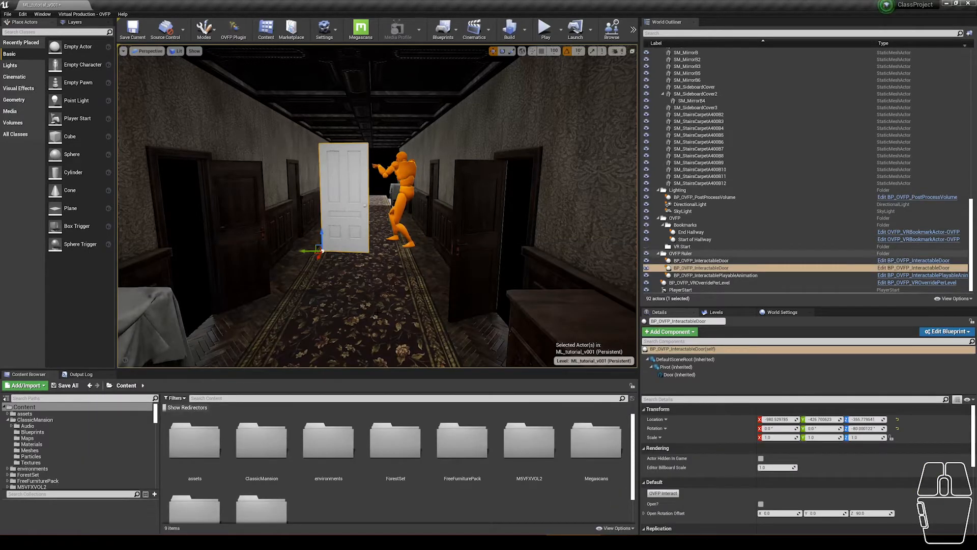
Test the spawned white door by repeatedly running OVFP Interact from its own actor properties
scroll(667, 439, "down", 3)
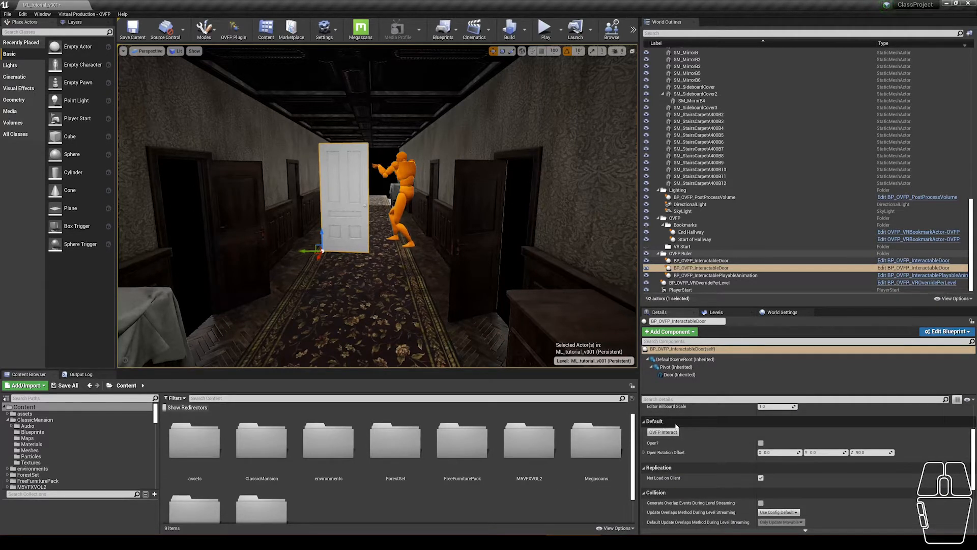
scroll(679, 442, "up", 1)
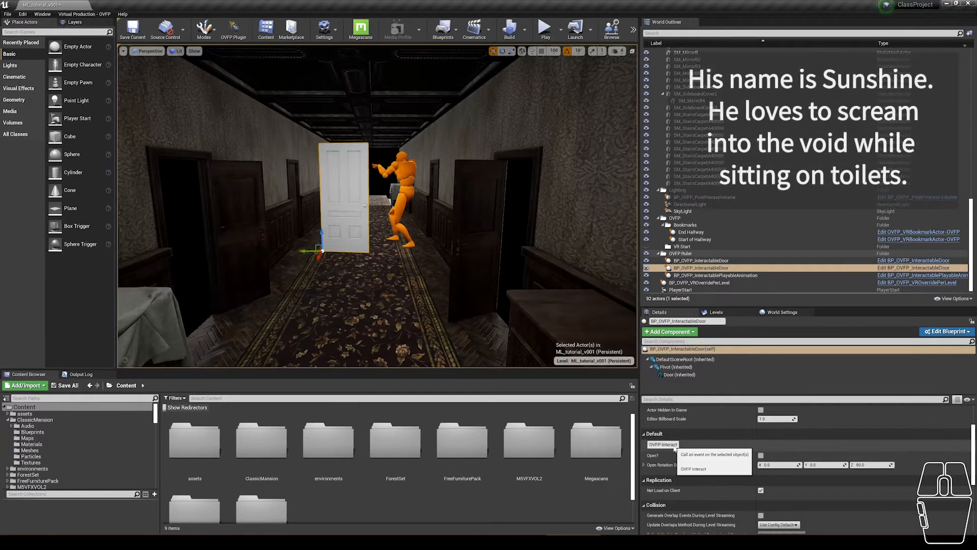
left_click(674, 446)
left_click(675, 446)
left_click(675, 446)
left_click(675, 446)
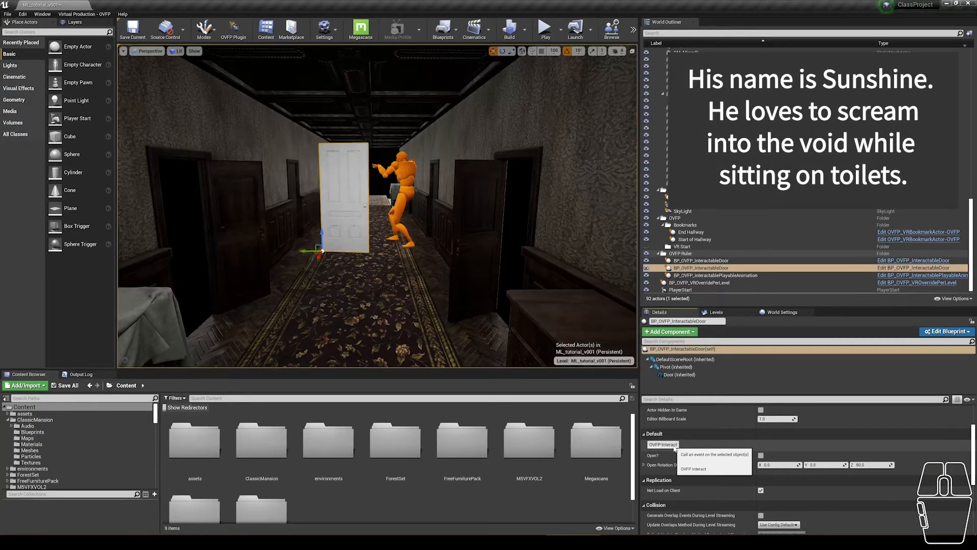
left_click(674, 447)
left_click(675, 447)
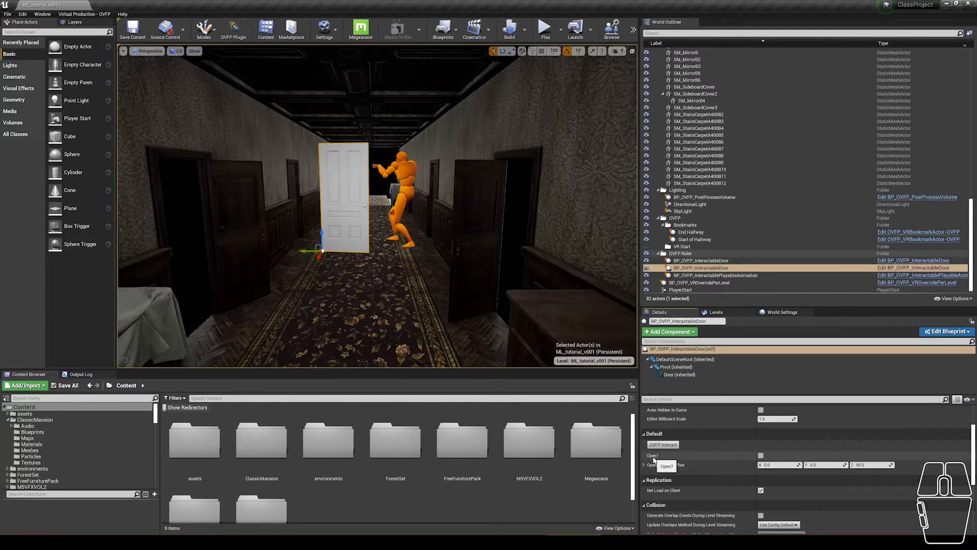
Toggle the white door's Open? property on and off to try it out
left_click(761, 457)
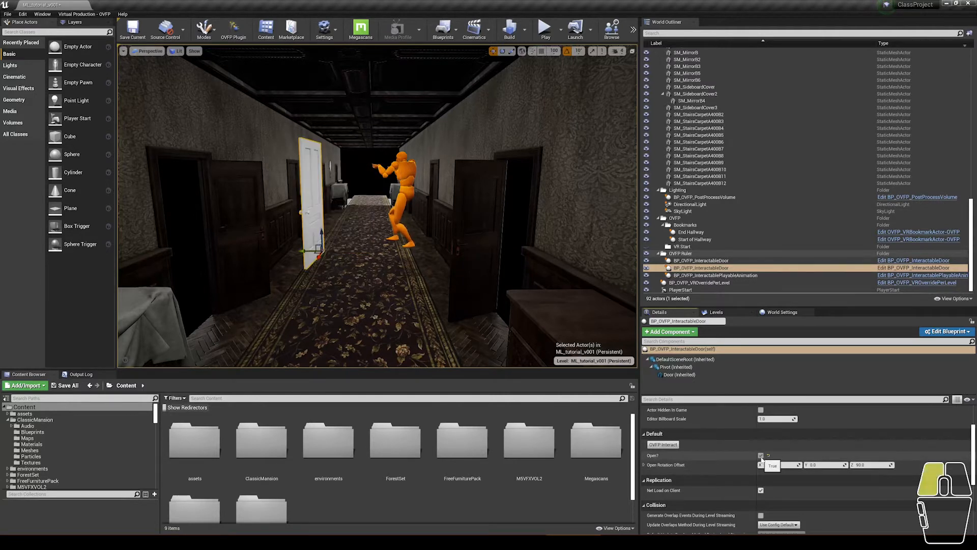
left_click(761, 456)
left_click(761, 456)
left_click(761, 456)
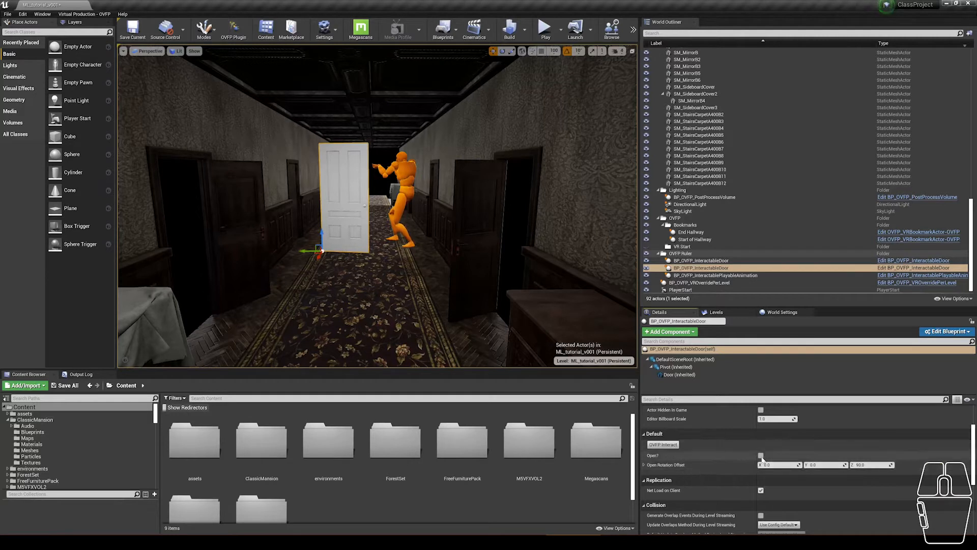
Reduce the white door's Open Rotation Offset Z to about 54 and test the swing with OVFP Interact
left_click(669, 446)
left_click_drag(872, 465, 853, 465)
left_click(662, 447)
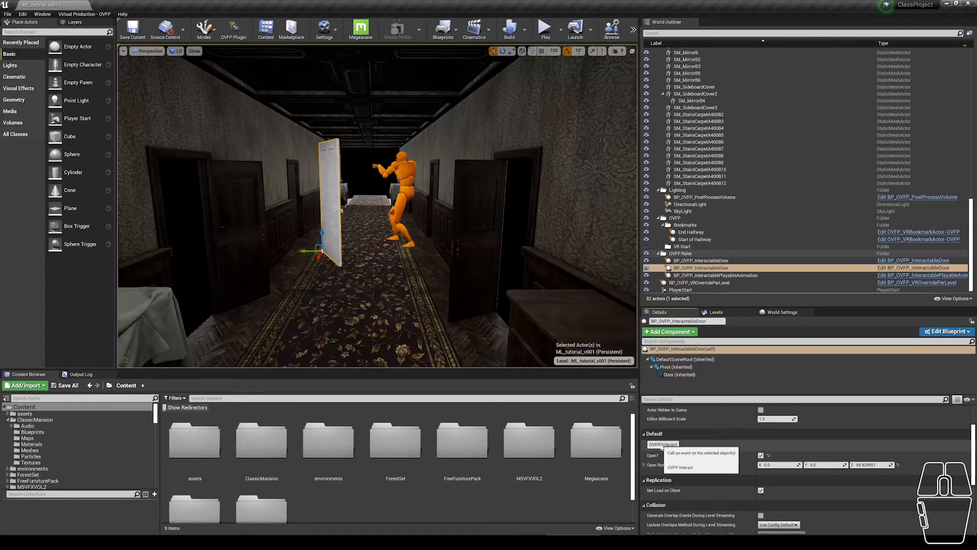
left_click(662, 447)
left_click(662, 447)
left_click(662, 447)
left_click(662, 447)
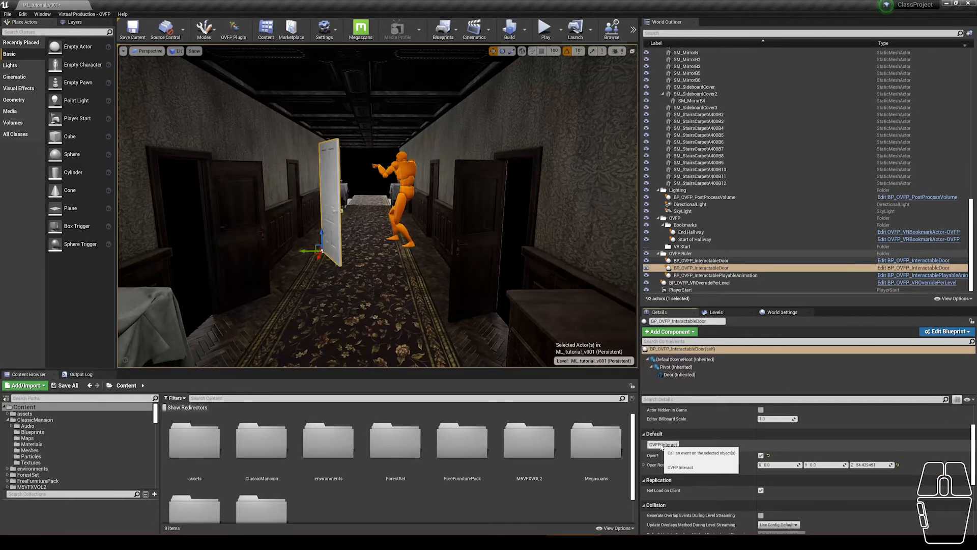
Replace the Door component's static mesh with SM_Cube_01 and scale it to about 0.63 × 0.29 × 0.97
left_click(682, 375)
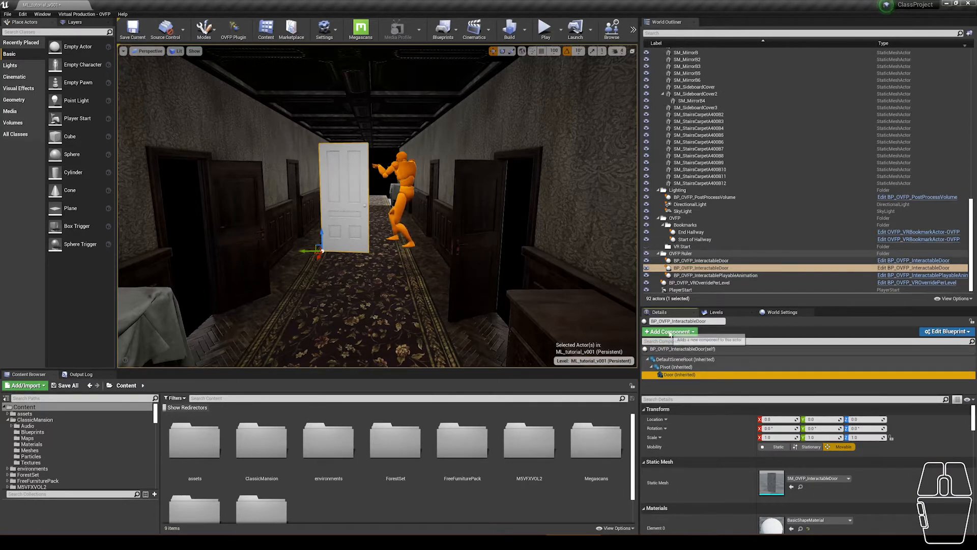
left_click(824, 482)
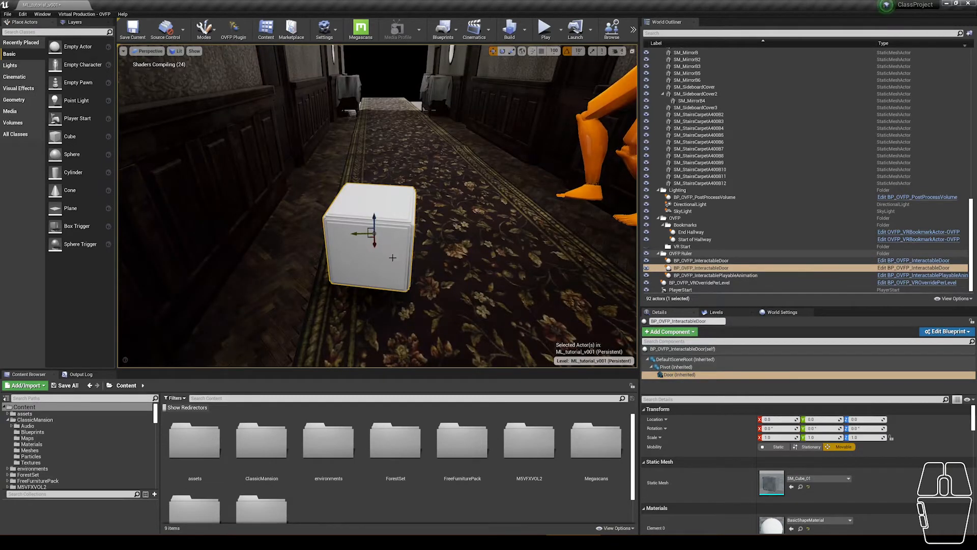
key("r")
left_click_drag(372, 243, 391, 235)
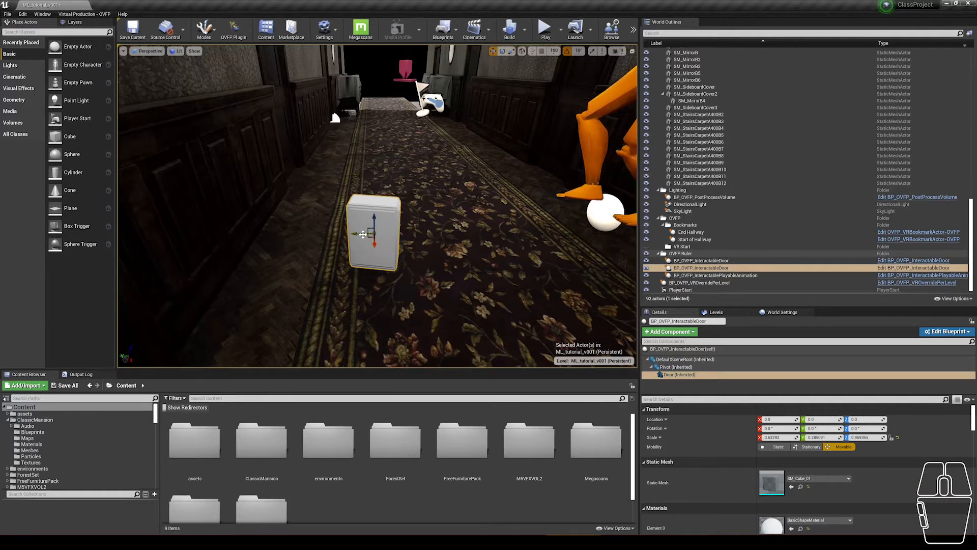
Move the cube mesh away from its pivot to about X 61, Z 30 and test the door's swing with OVFP Interact
mouse_move(388, 234)
left_mouse_down()
mouse_move(422, 235)
mouse_move(389, 237)
left_mouse_up()
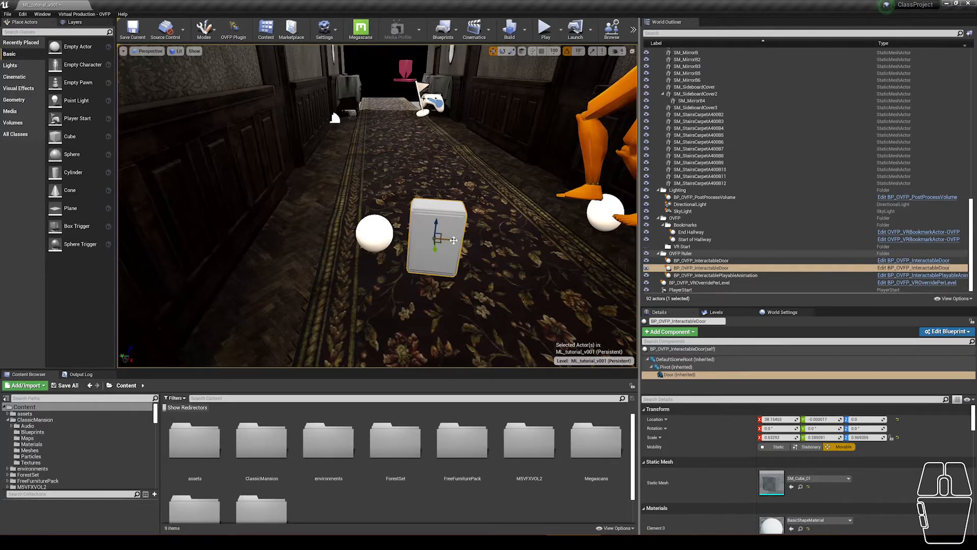
left_click_drag(454, 240, 502, 200)
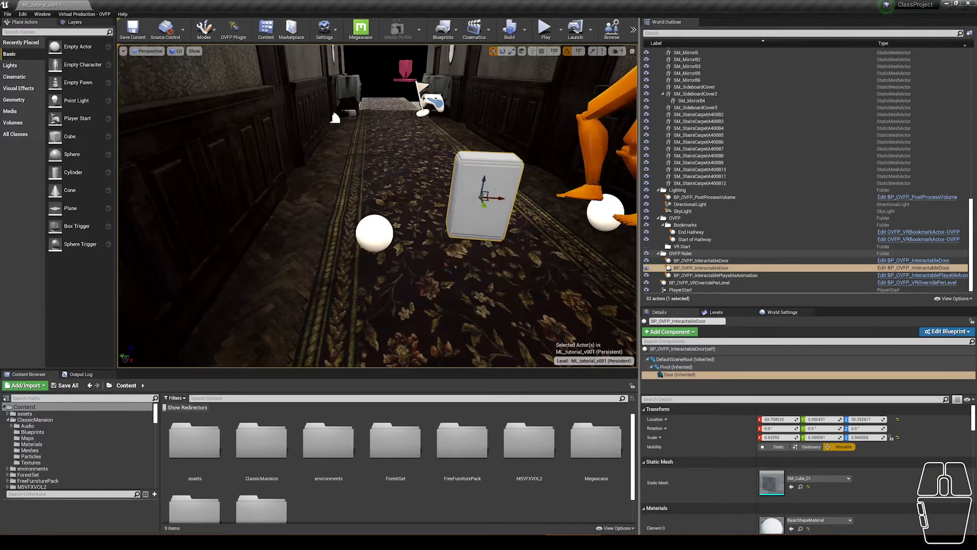
left_click(684, 276)
left_click(686, 268)
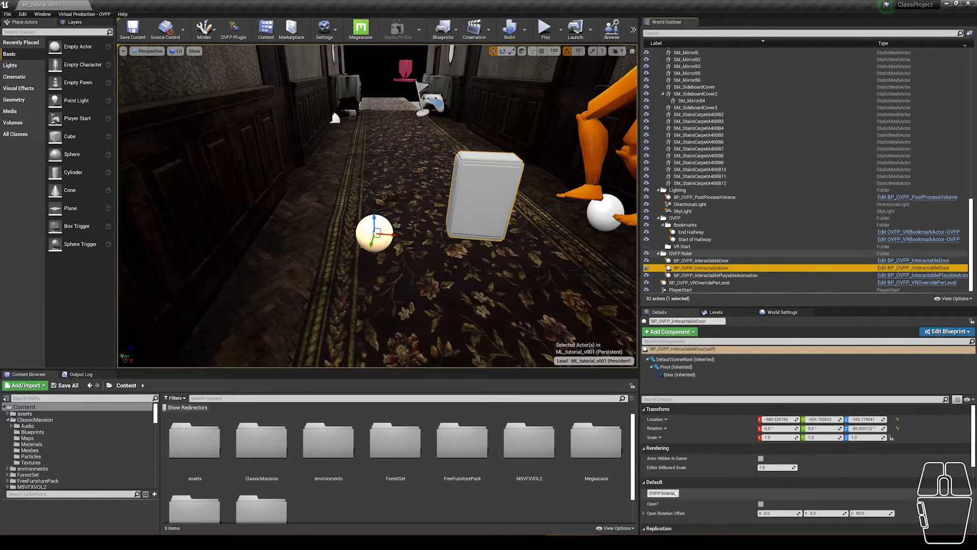
left_click(676, 493)
left_click(676, 493)
right_click_drag(509, 245, 504, 351)
left_click(654, 492)
left_click(654, 491)
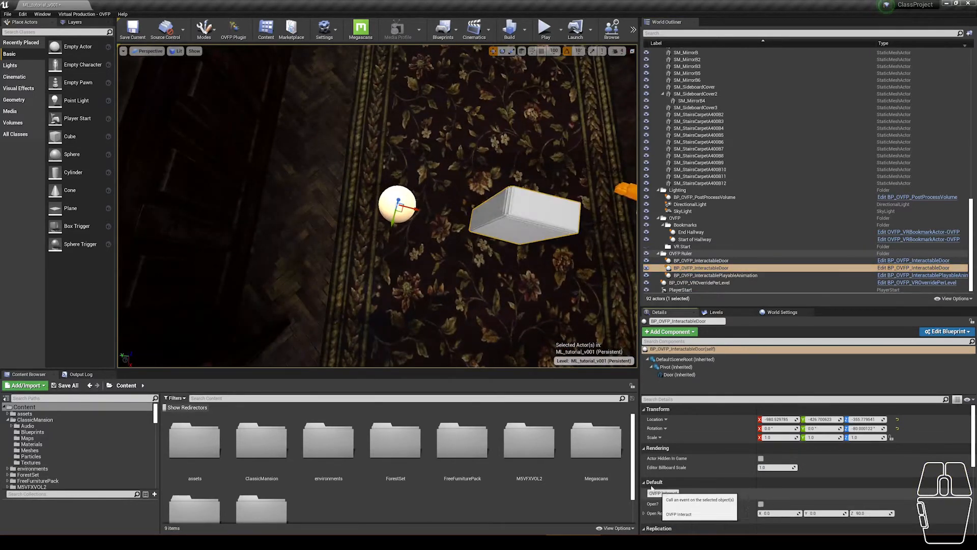
Align the cube mesh with the pivot and scale it from a temporary origin at its lower corner into a tall door panel
left_click(525, 189)
right_click_drag(524, 182, 533, 91)
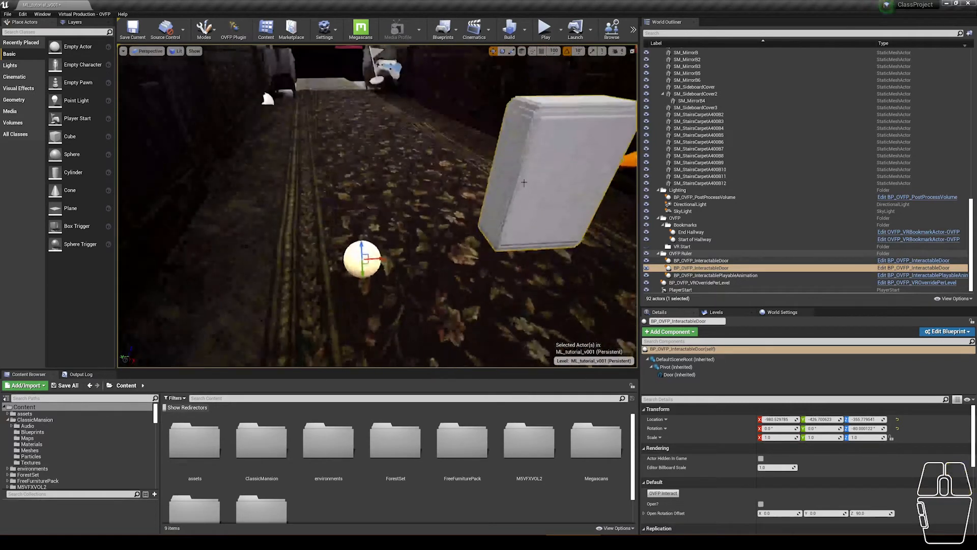
left_click(524, 183)
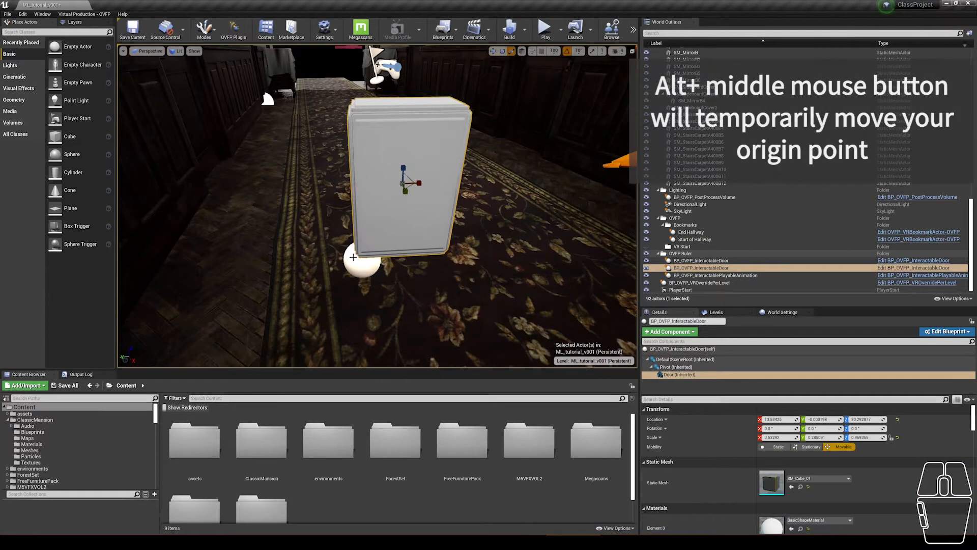
middle_click_drag(354, 257, 359, 249, "alt")
left_click_drag(364, 245, 407, 203)
key("w")
key("f")
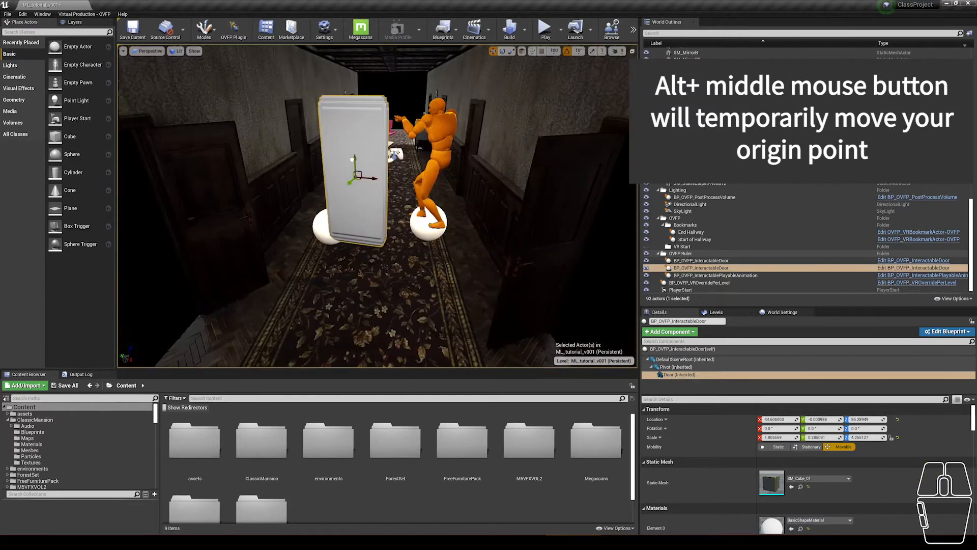
Set the door actor's Open Rotation Offset to a negative X angle with Z at 0
key("Escape")
right_click_drag(349, 184, 375, 192)
left_click(375, 192)
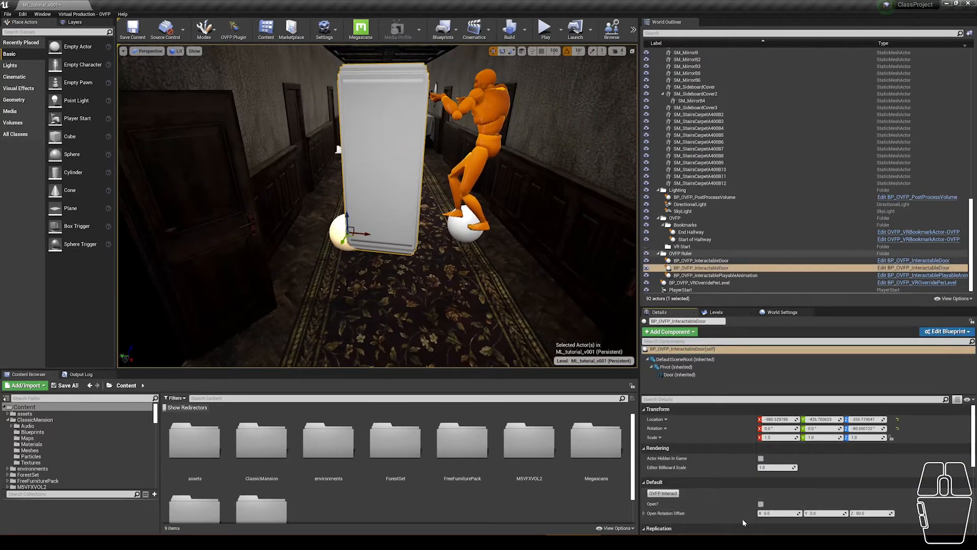
scroll(738, 504, "down", 3)
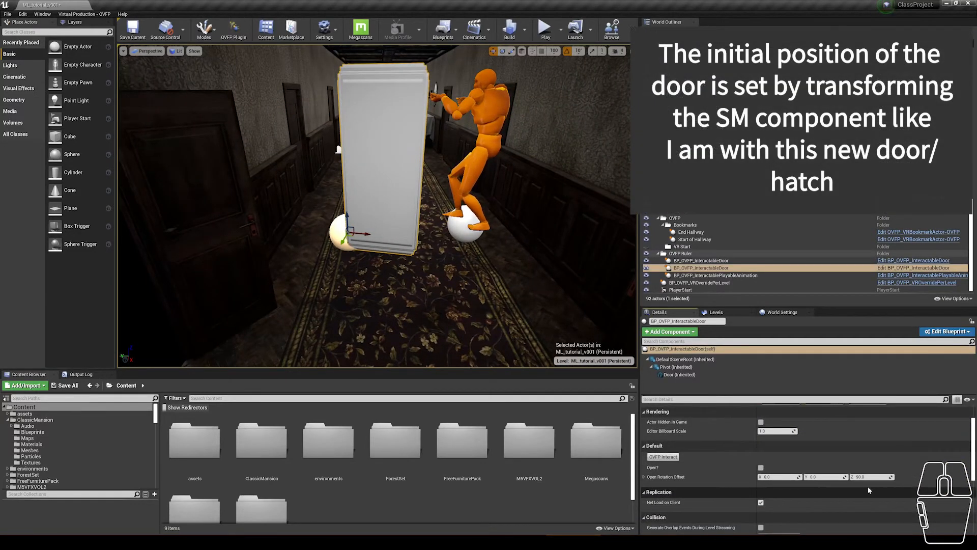
left_click(868, 477)
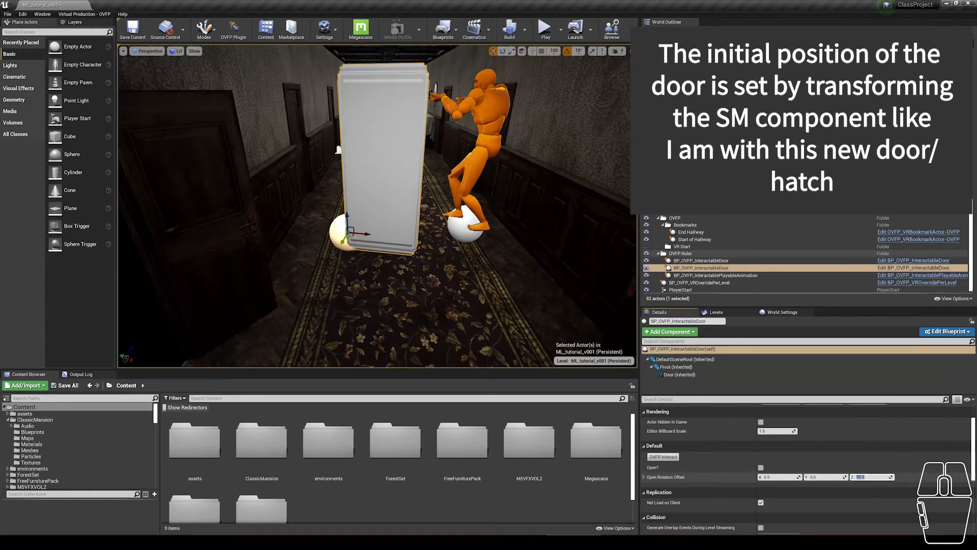
left_click(780, 477)
Rotate the Door component so the panel lies flat like a closed hatch beside the pivot
left_click(680, 374)
right_click_drag(550, 306, 392, 297)
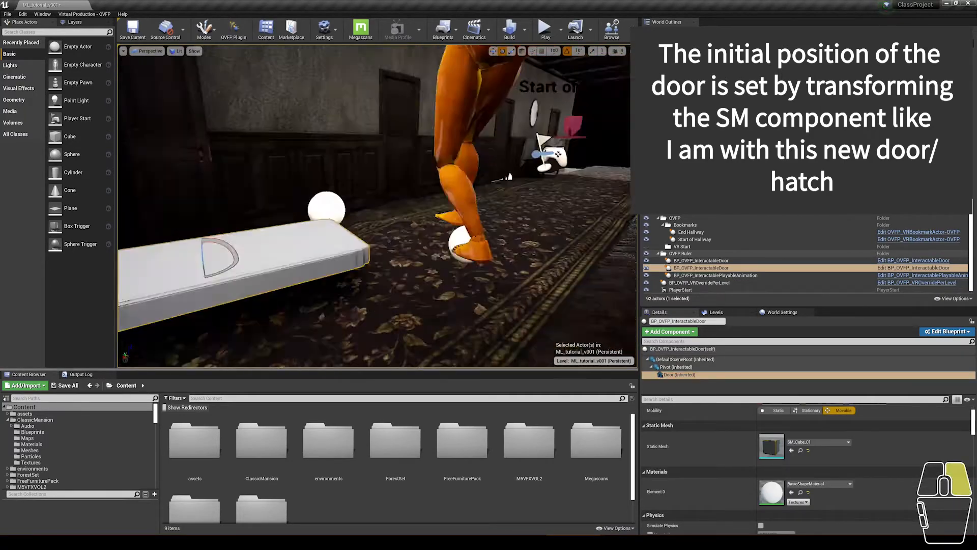
scroll(376, 207, "down", 5)
key("Escape")
Select the hatch actor and run OVFP Interact repeatedly to test its opening and closing
left_click(701, 268)
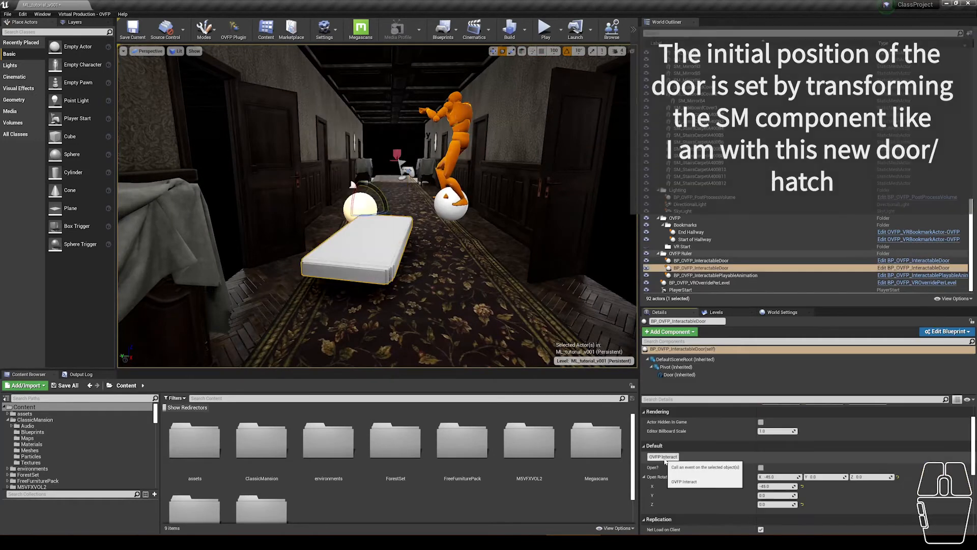
left_click(664, 458)
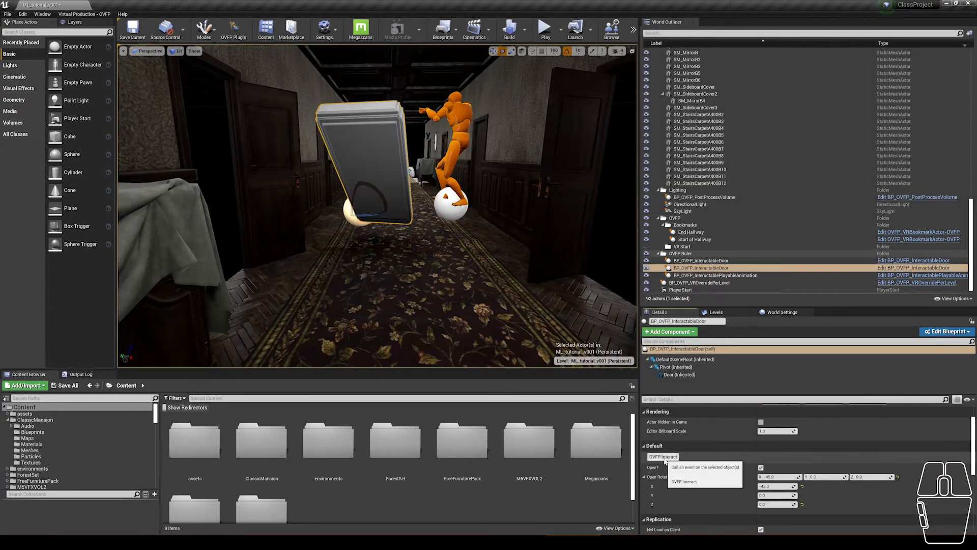
left_click(665, 460)
left_click(665, 460)
left_click(665, 460)
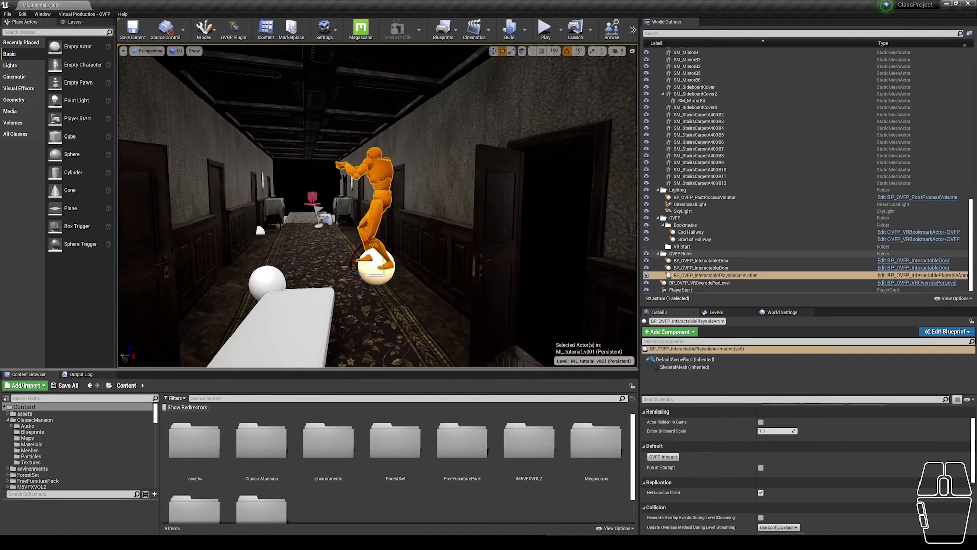
Run OVFP Interact on the playable animation actor and toggle its Run at Startup option on and off
right_click_drag(397, 187, 400, 195)
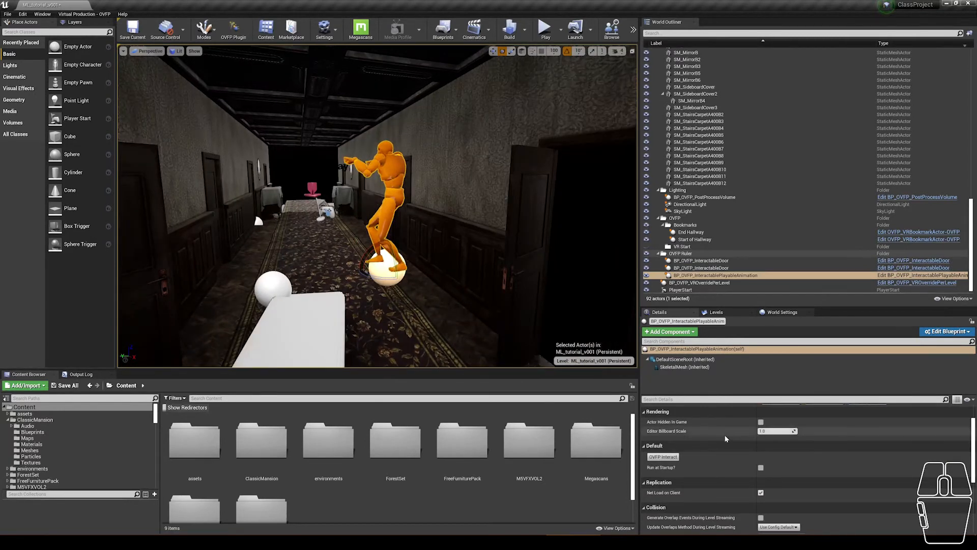
left_click(663, 457)
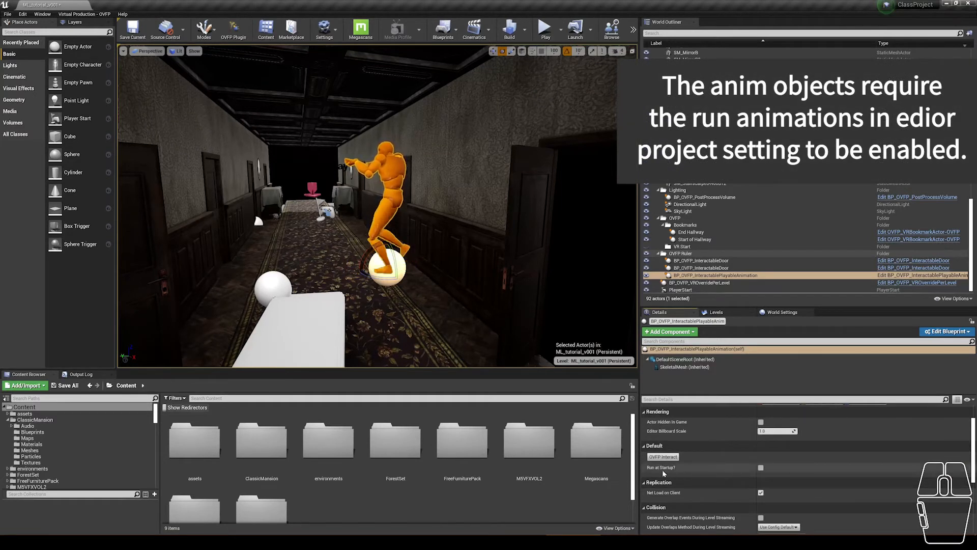
left_click(760, 468)
left_click(761, 469)
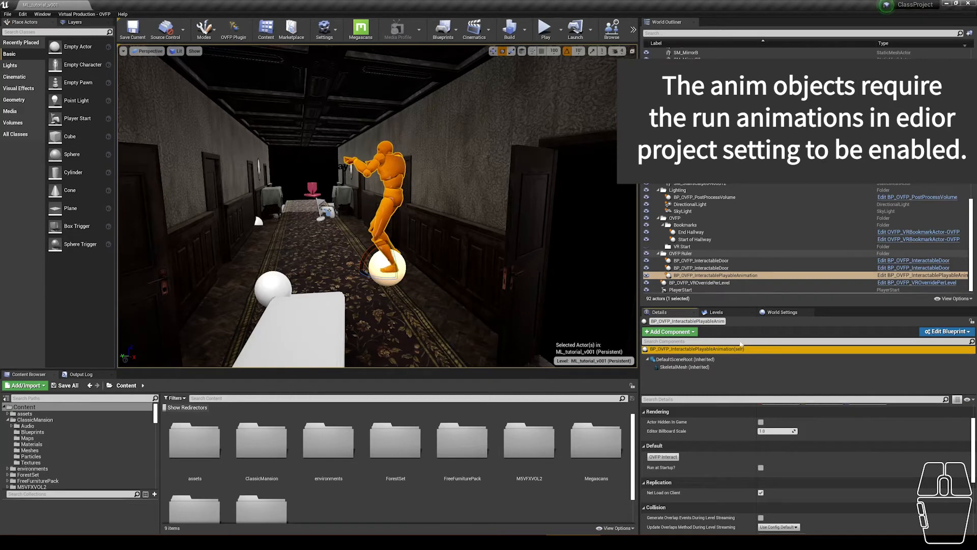
Set the actor's SkeletalMesh component to the SK_DoorD_L mesh and its Anim to Play to SK_DoorD_L_Anim
left_click(676, 367)
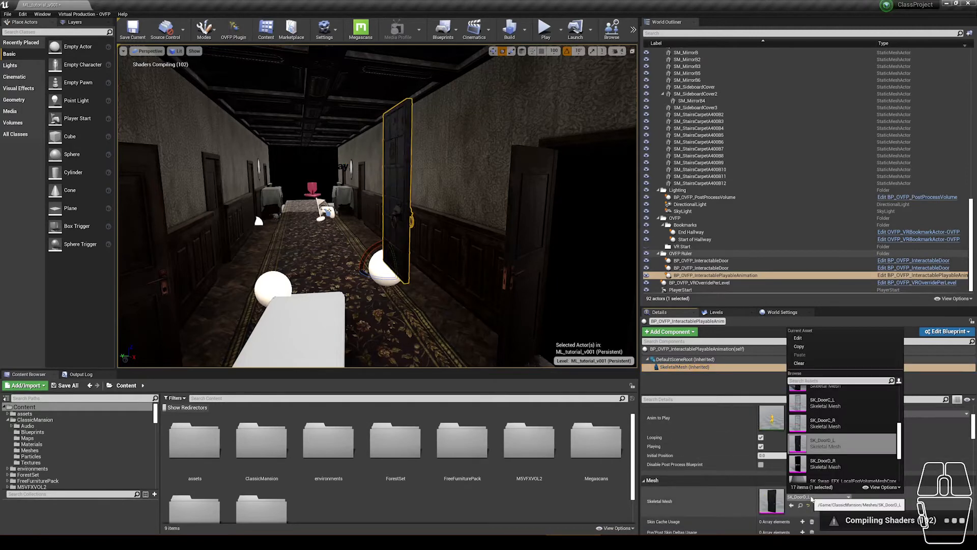
left_click(822, 445)
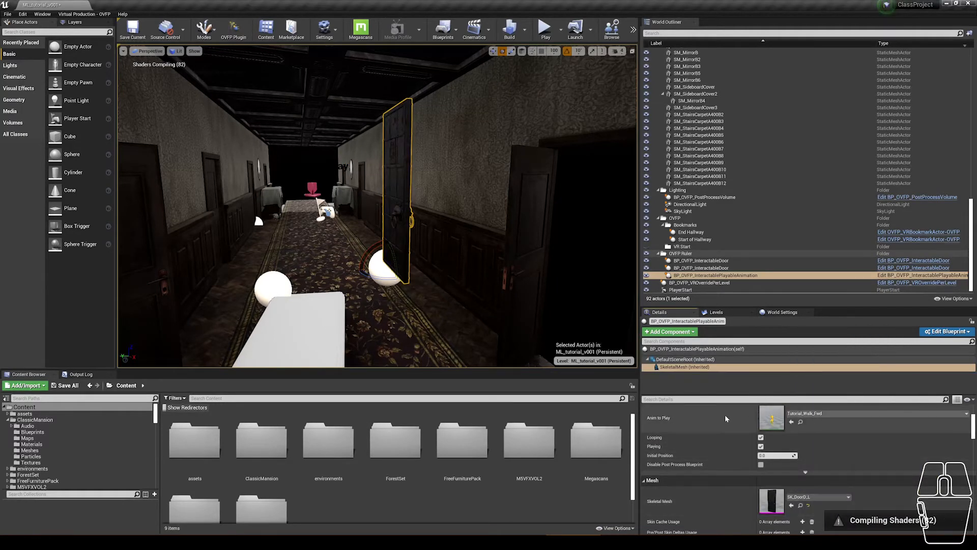
left_click(815, 414)
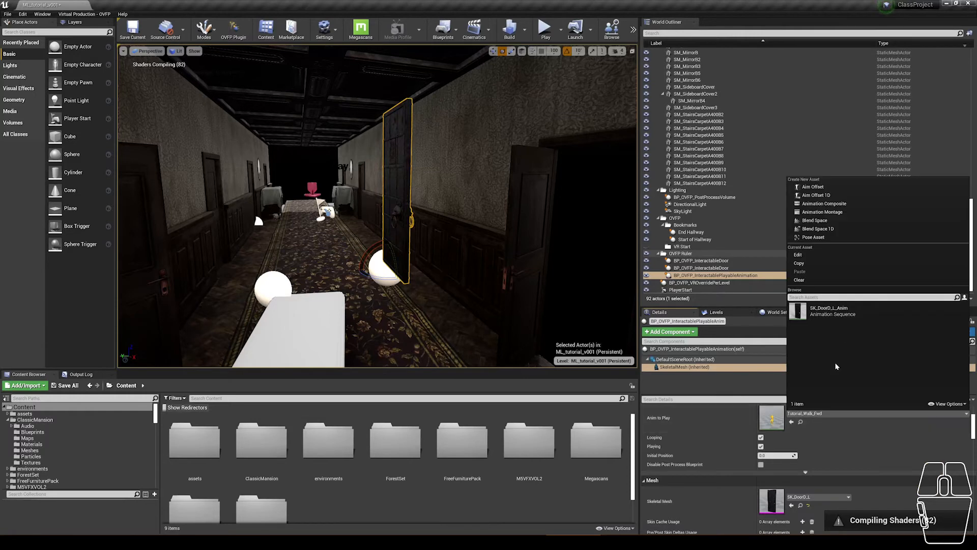
left_click(829, 309)
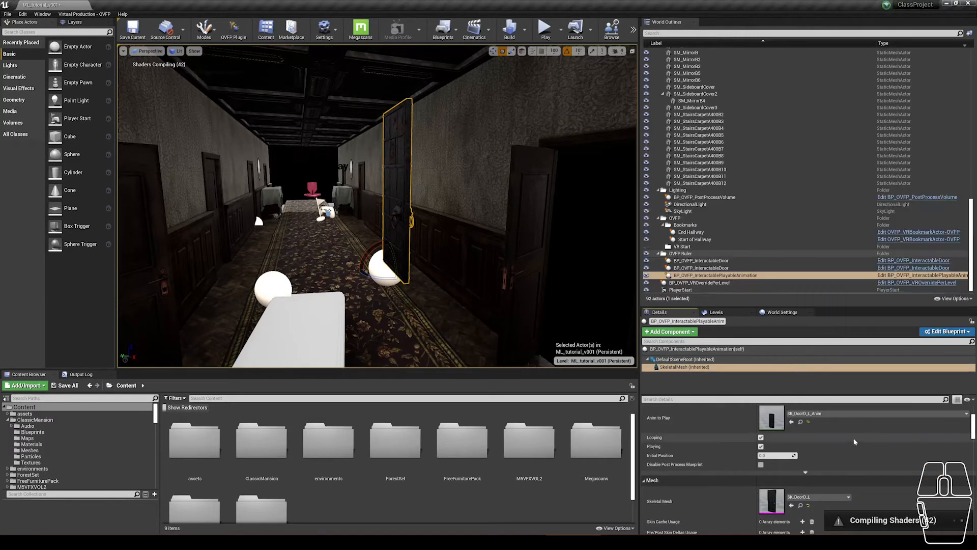
scroll(710, 456, "up", 2)
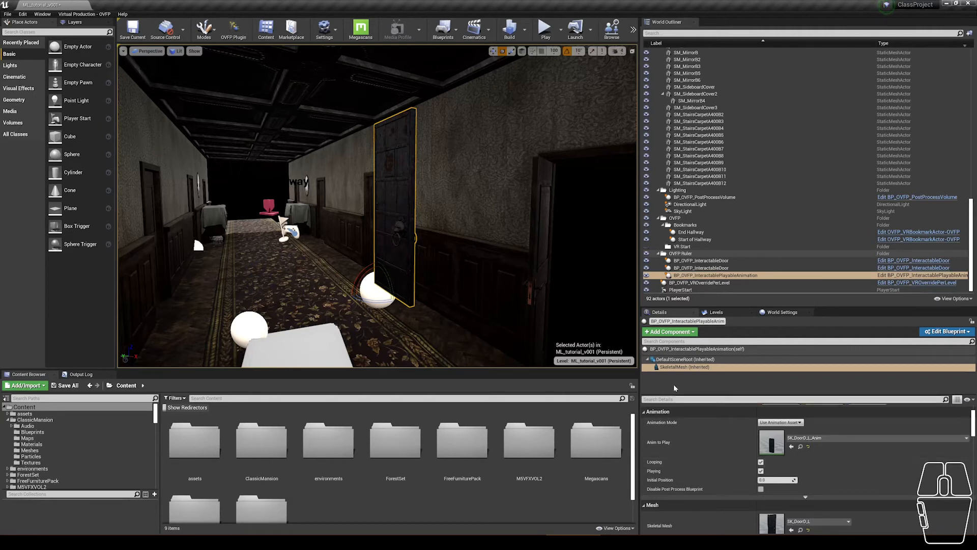
Run OVFP Interact on the playable animation actor to test the door animation
left_click(679, 349)
left_click(673, 461)
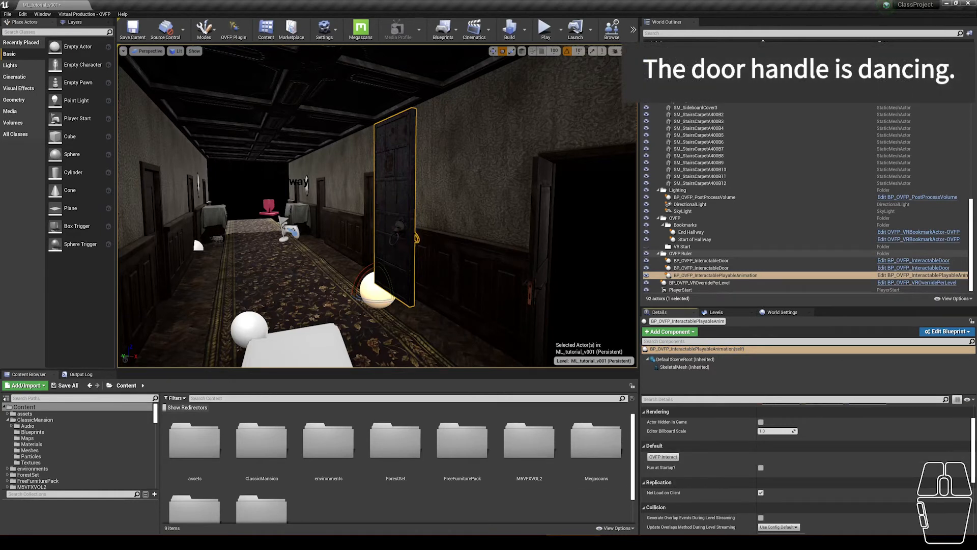
key("Escape")
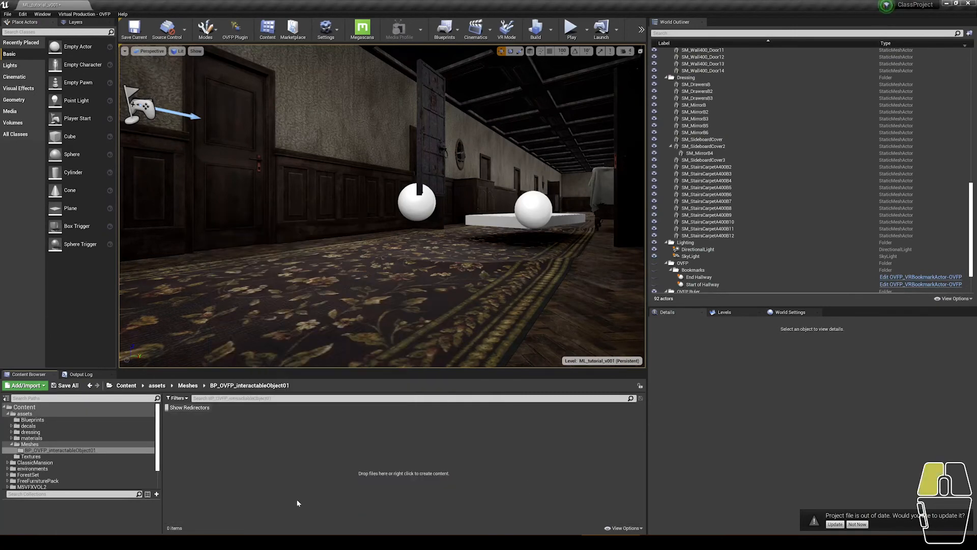
Create an Actor blueprint named SM_OVFP_interactableObject01 in the BP_OVFP_interactableObject01 folder and open it for editing
right_click(220, 447)
left_click(244, 251)
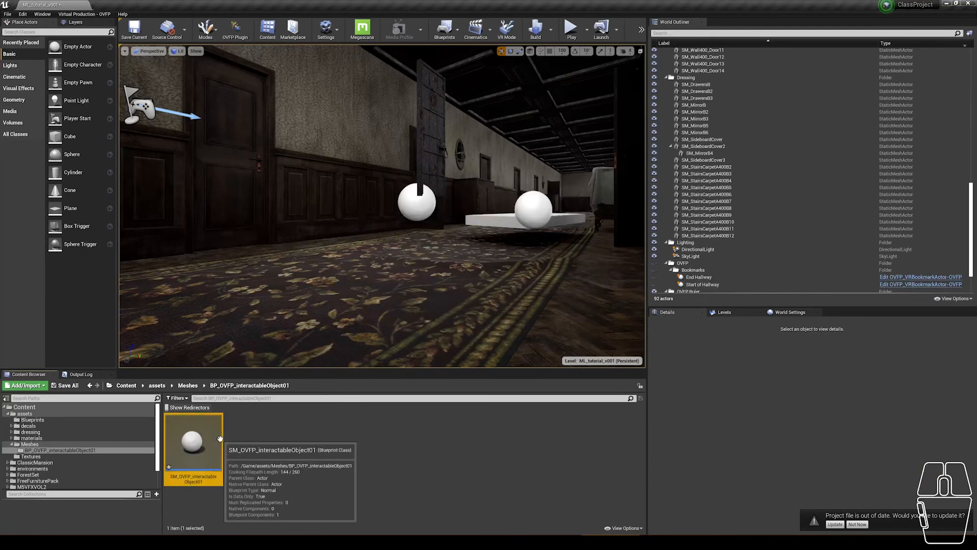
double_click(204, 442)
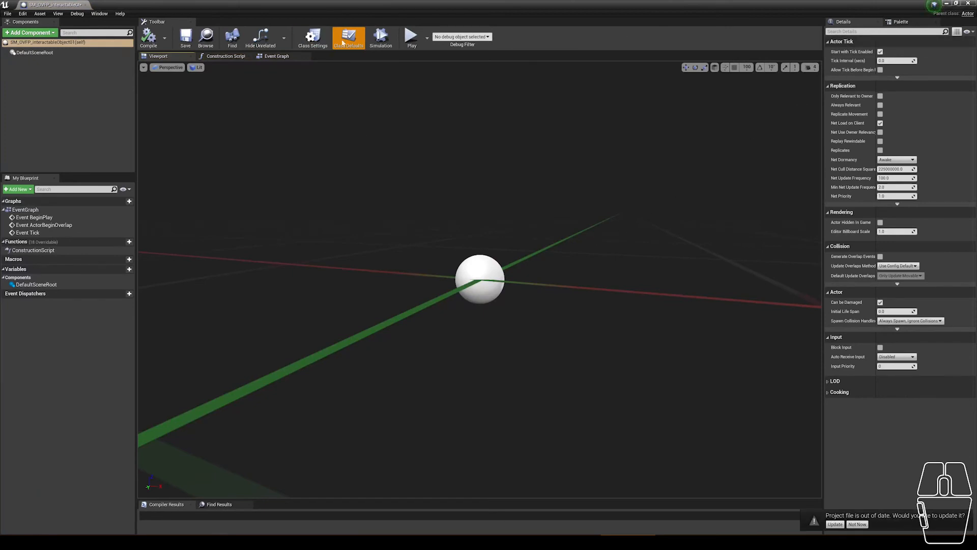
Add the BPI_OVFP_InteractInterface interface in the blueprint's class settings and compile the blueprint
left_click(313, 38)
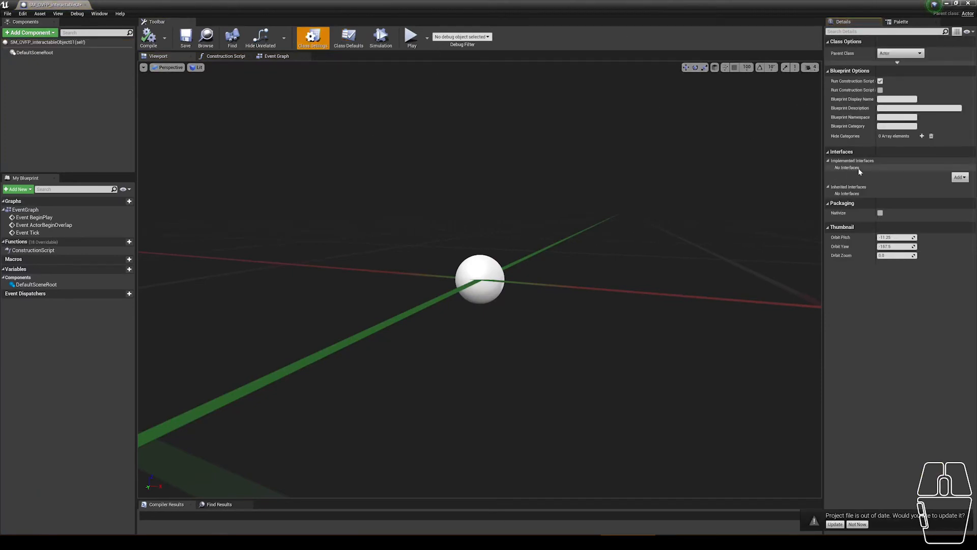
left_click(965, 177)
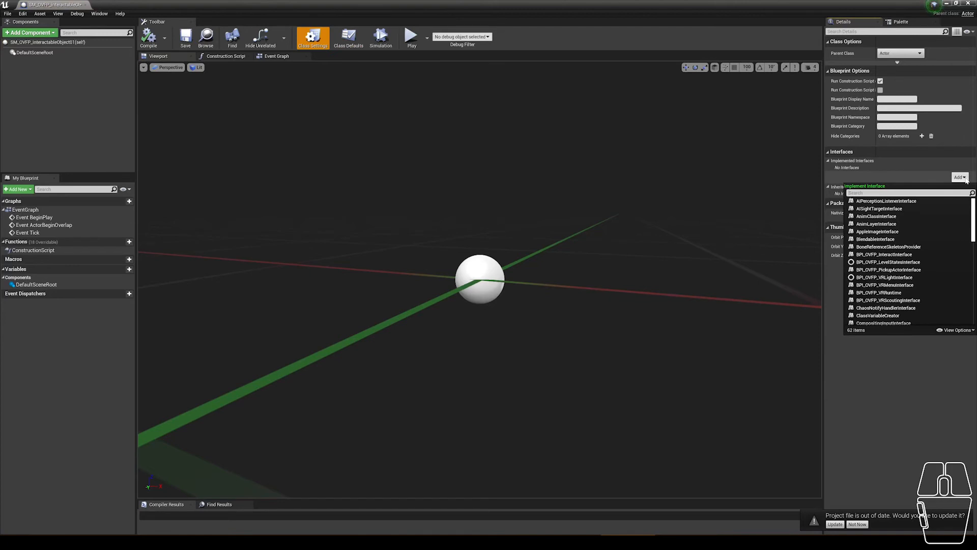
type("interact")
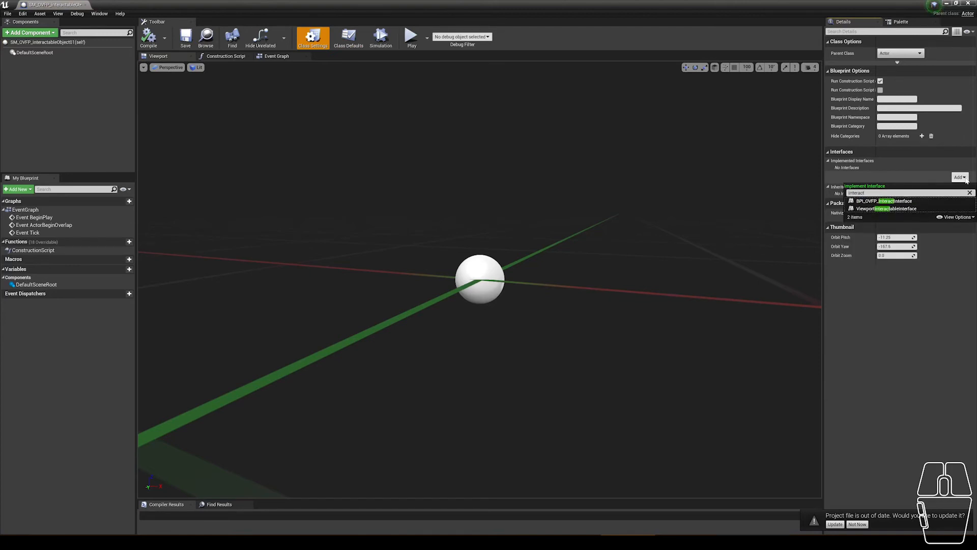
key("Down")
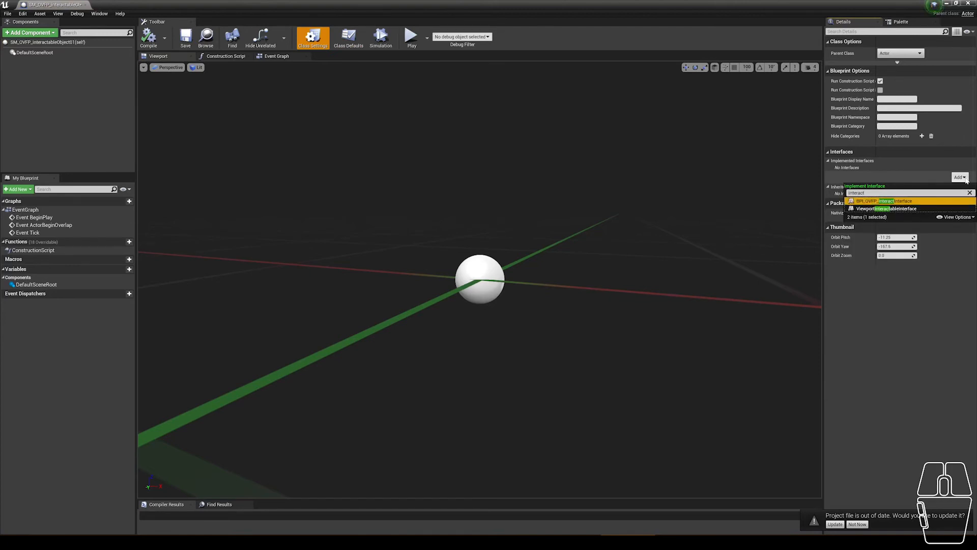
key("Return")
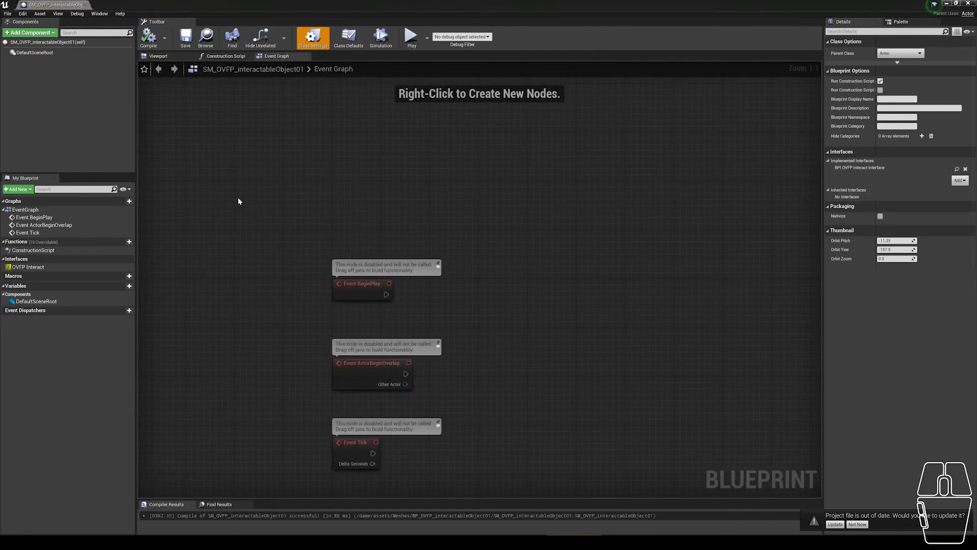
Implement the OVFP Interact interface function as an event in the Event Graph
left_click(51, 268)
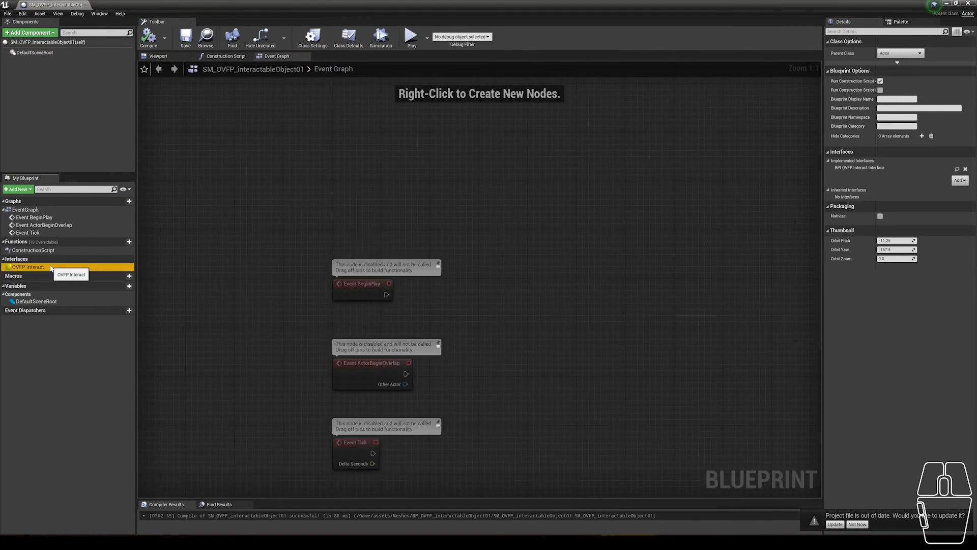
right_click(51, 269)
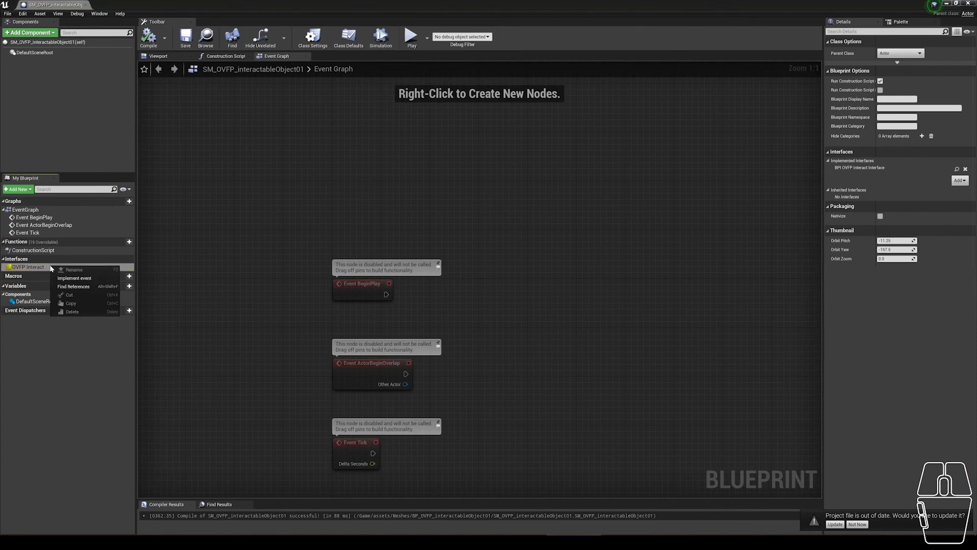
left_click(95, 280)
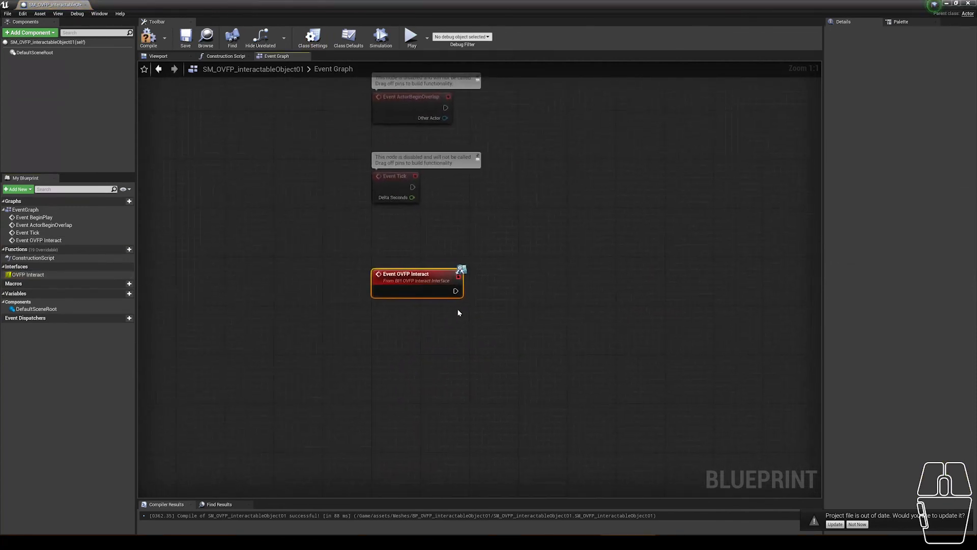
Add an executable node following the Event OVFP Interact node's execution output
left_click_drag(455, 291, 566, 291)
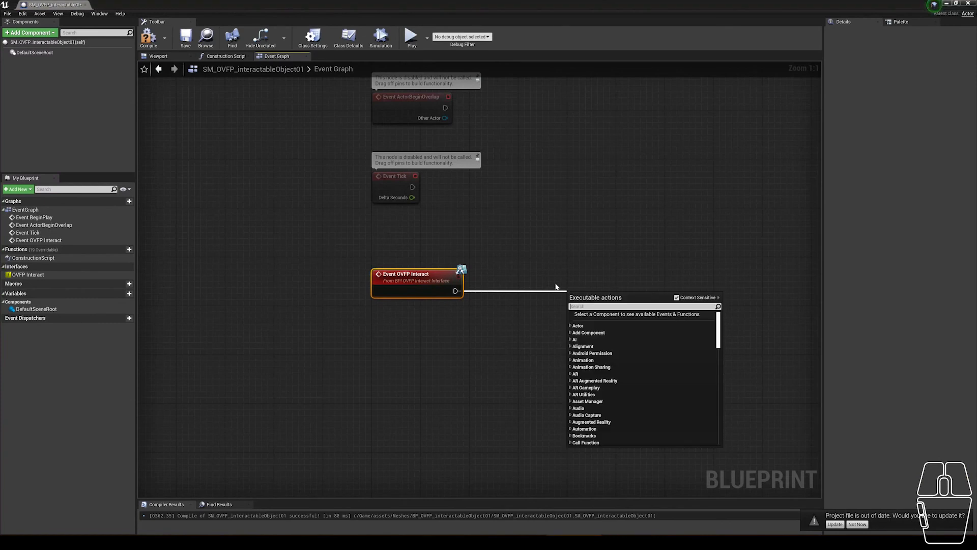